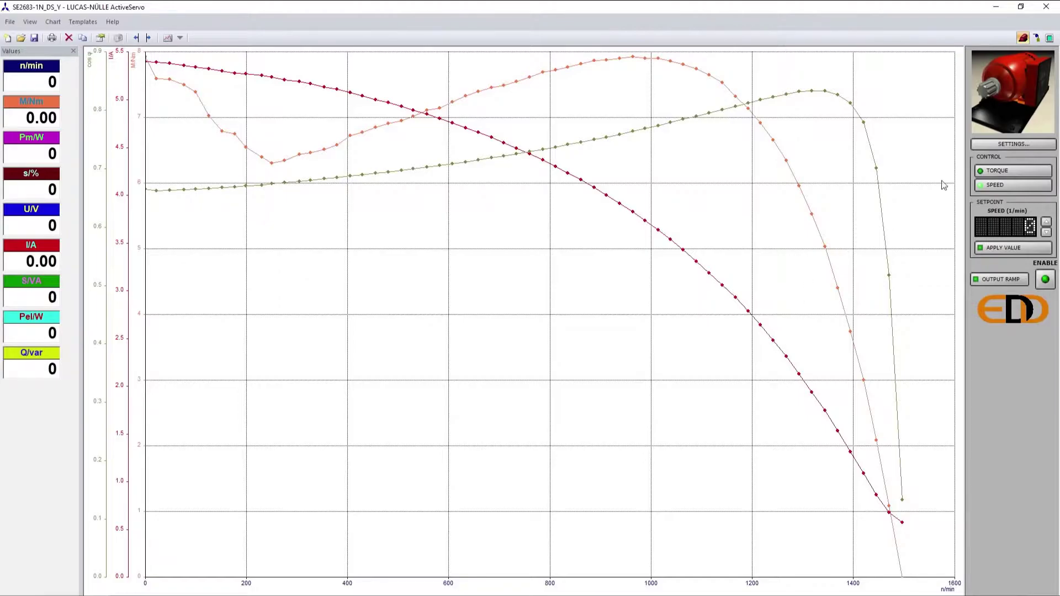
# Step: Switch to the time diagram and set the load to an Inertia wheel with flywheel value 100
pyautogui.click(1050, 38)
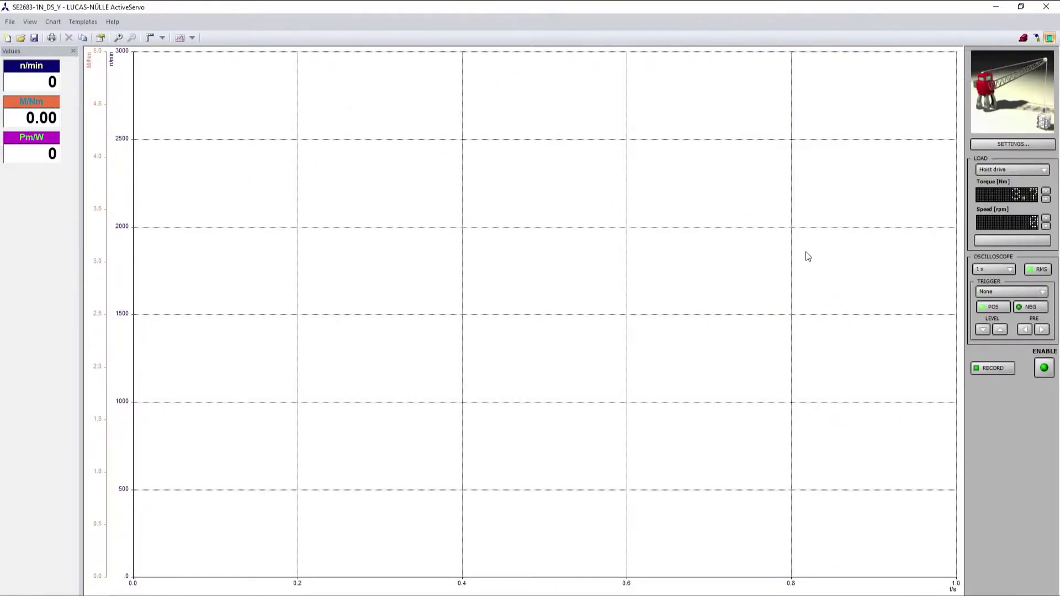
pyautogui.click(1015, 167)
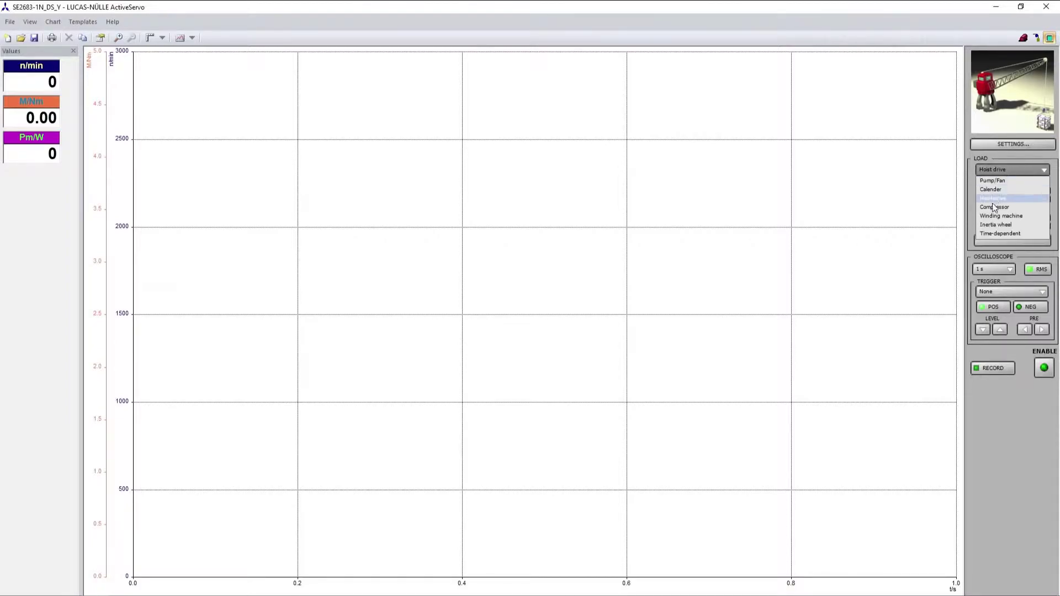
pyautogui.click(993, 223)
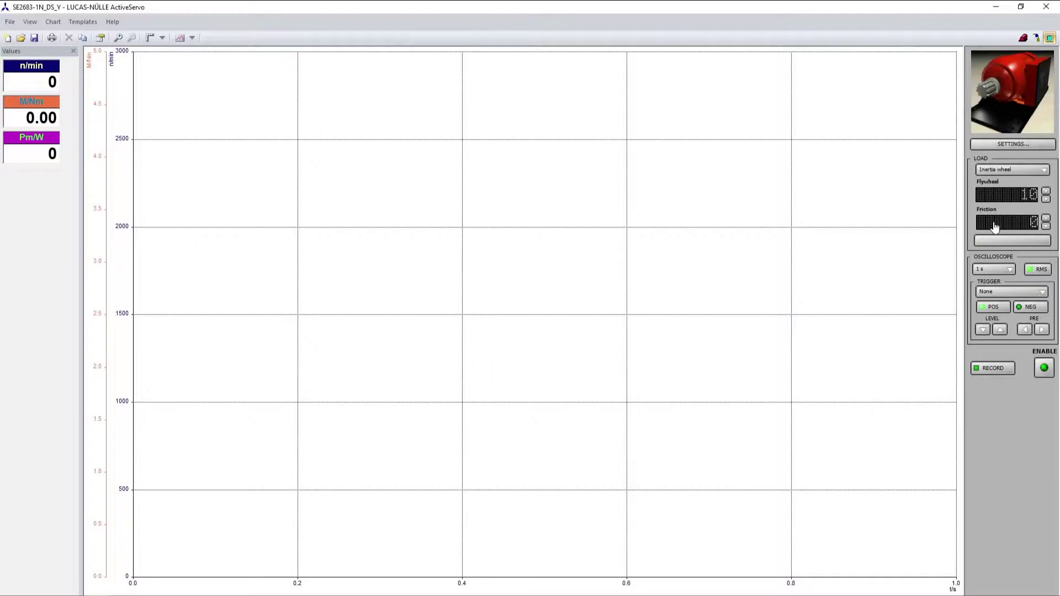
pyautogui.click(1029, 198)
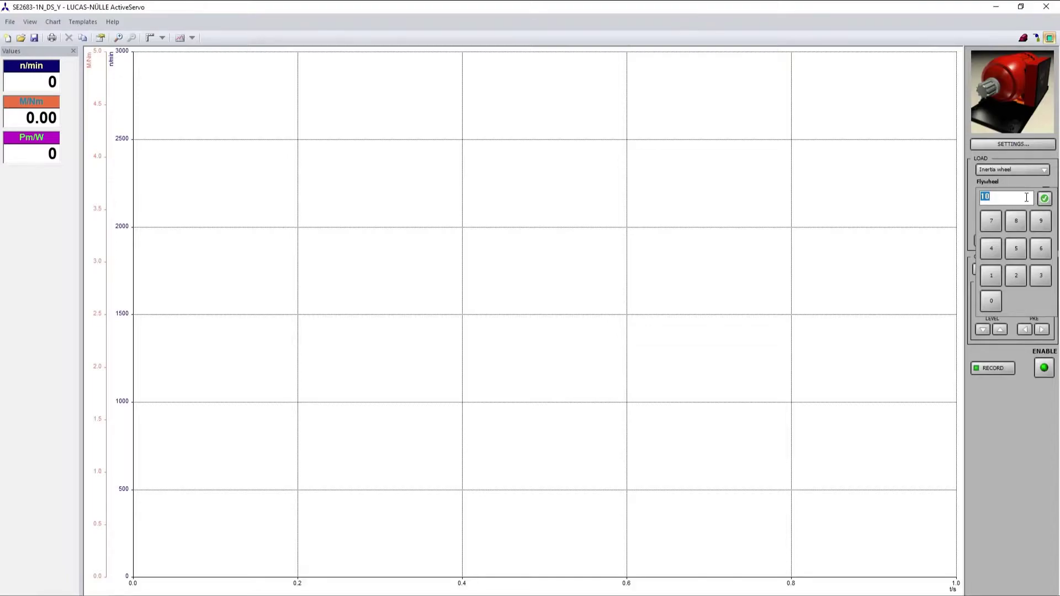
pyautogui.write('100')
pyautogui.click(1045, 199)
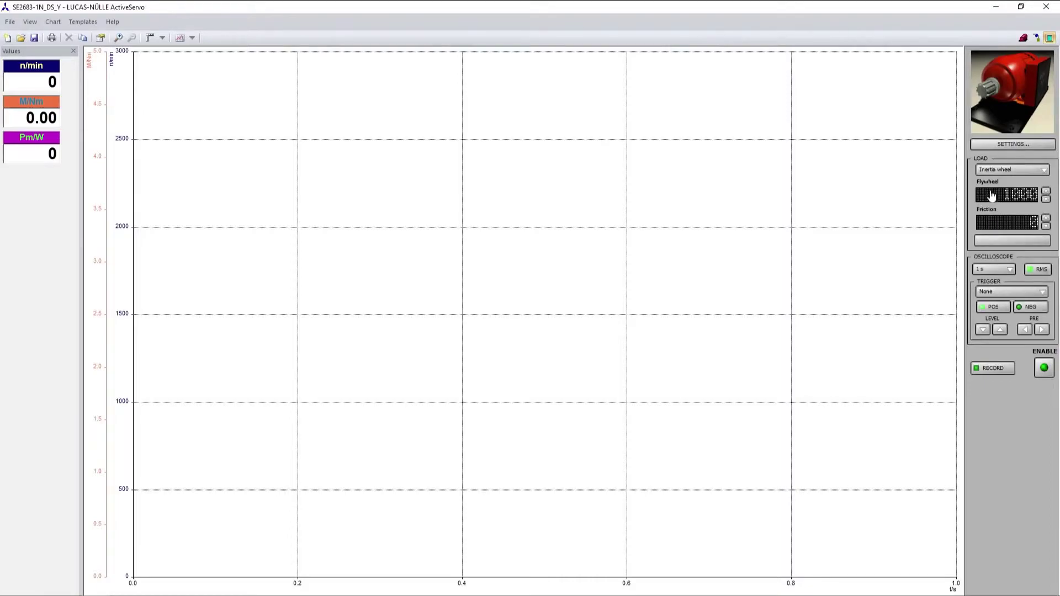
# Step: Enable the drive and set the oscilloscope time base to 5 s
pyautogui.click(1044, 368)
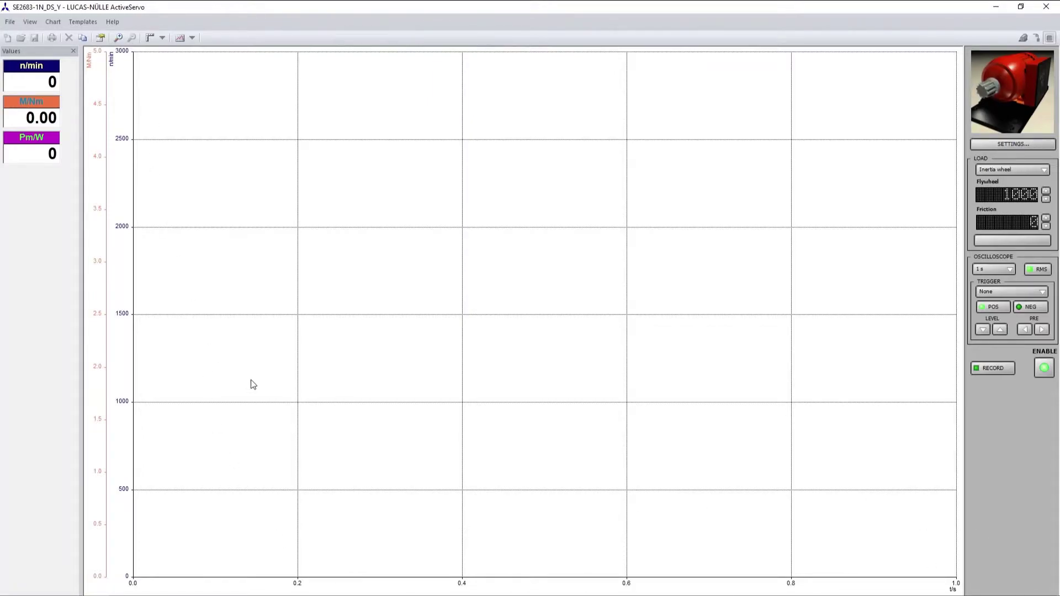
pyautogui.click(991, 270)
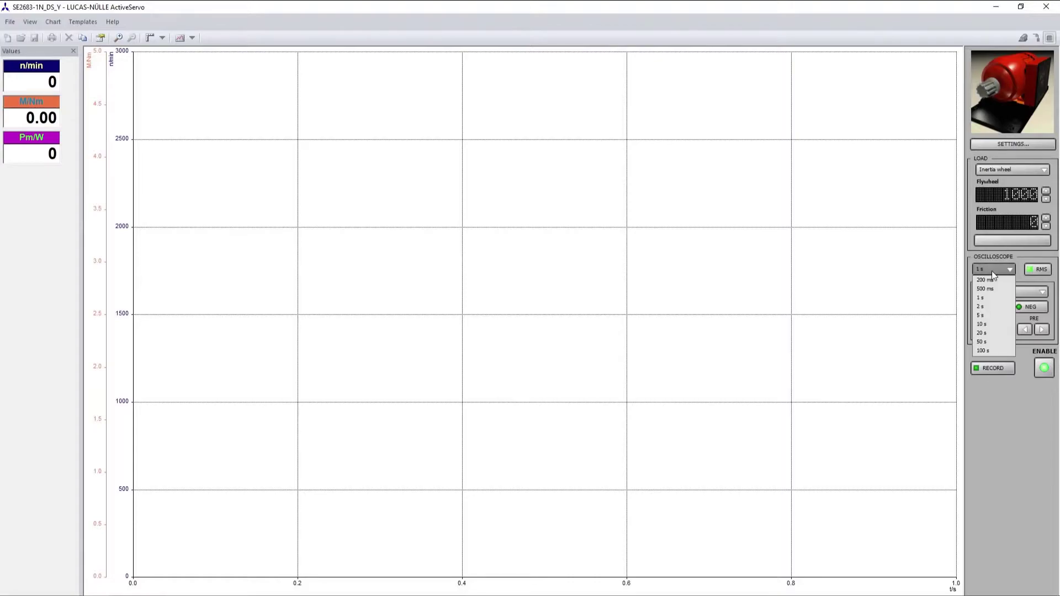
pyautogui.click(986, 314)
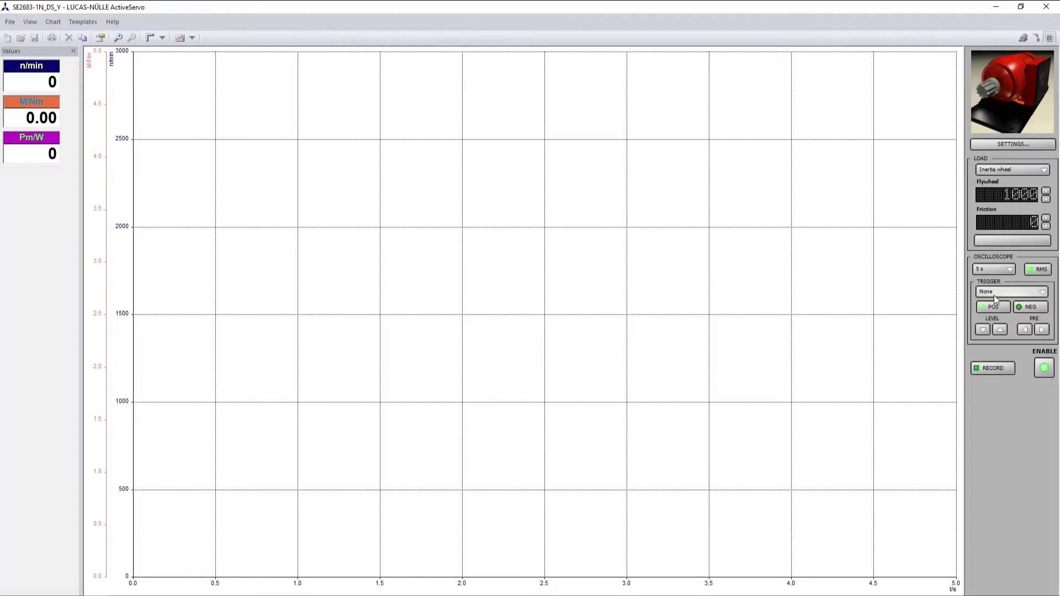
# Step: Trigger on torque with a raised level and 0.5 s pre-trigger, then start recording
pyautogui.click(995, 296)
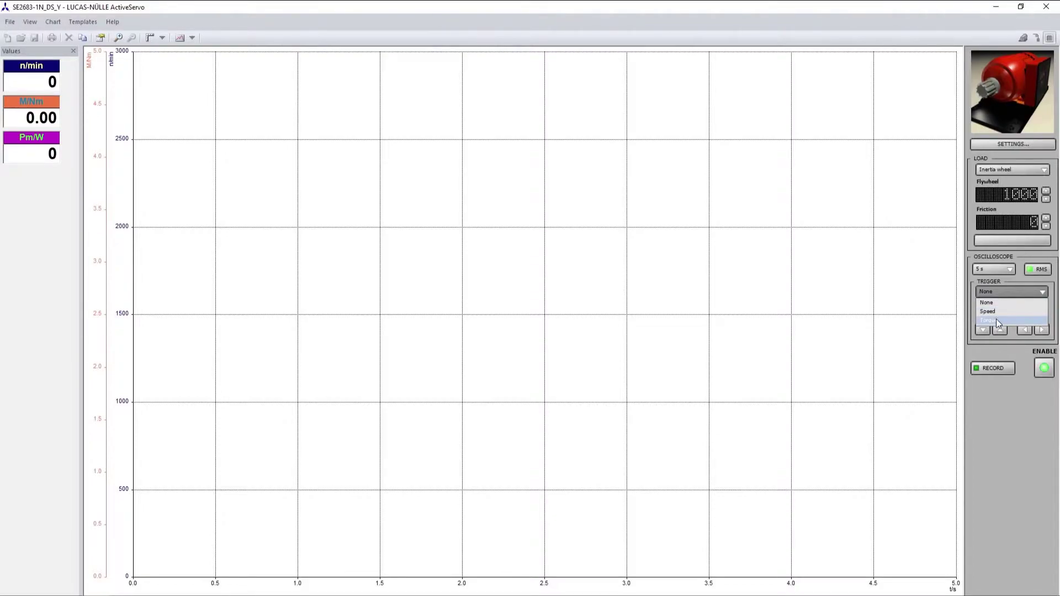
pyautogui.click(996, 319)
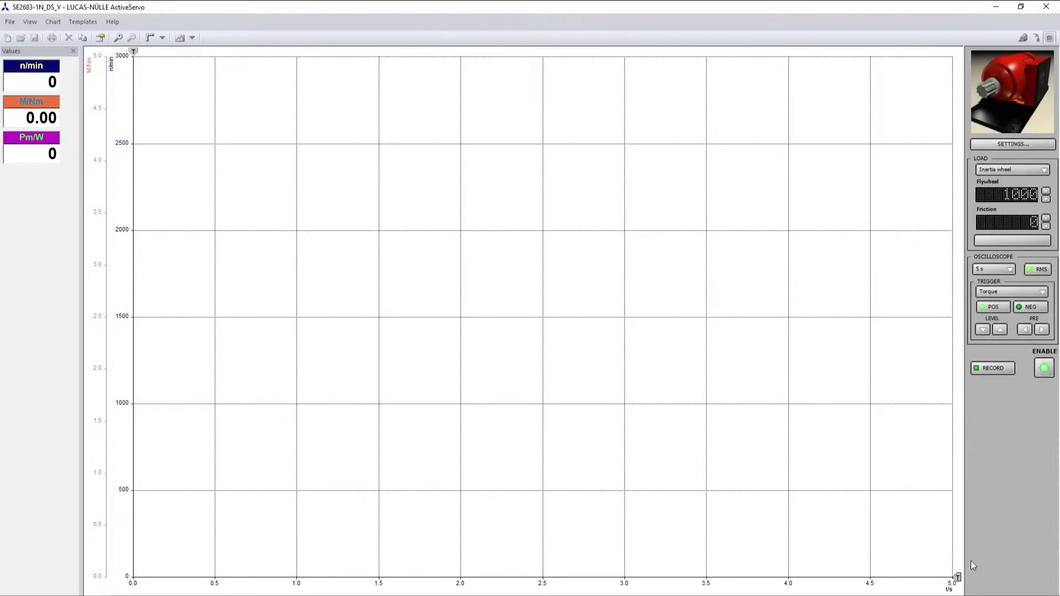
pyautogui.moveTo(958, 577); pyautogui.dragTo(951, 540)
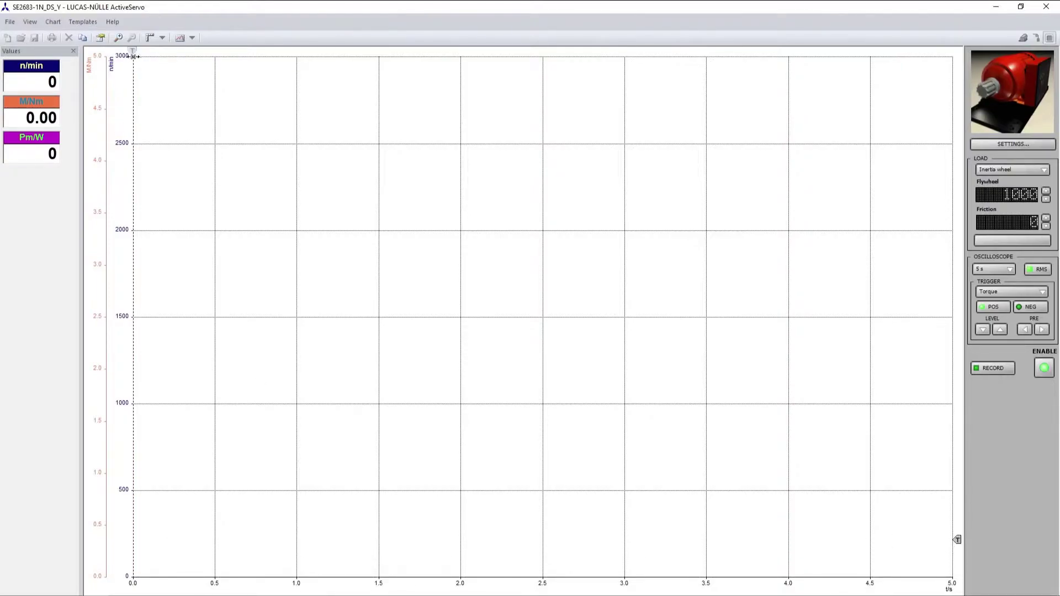
pyautogui.moveTo(133, 56); pyautogui.dragTo(215, 56)
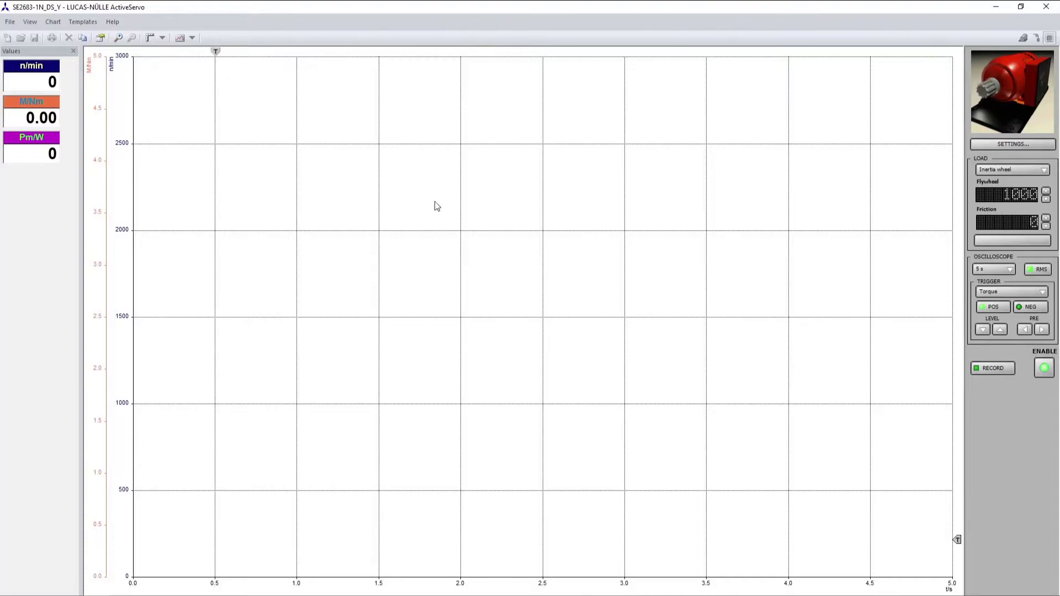
pyautogui.click(994, 367)
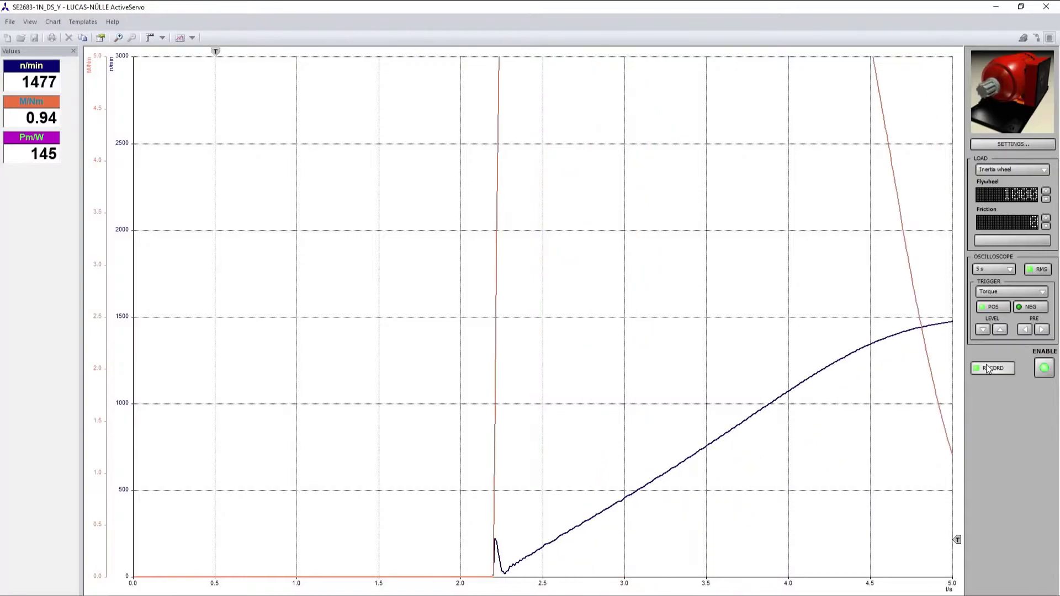
# Step: Stop recording once the run-up to about 1495 rpm is captured
pyautogui.click(988, 369)
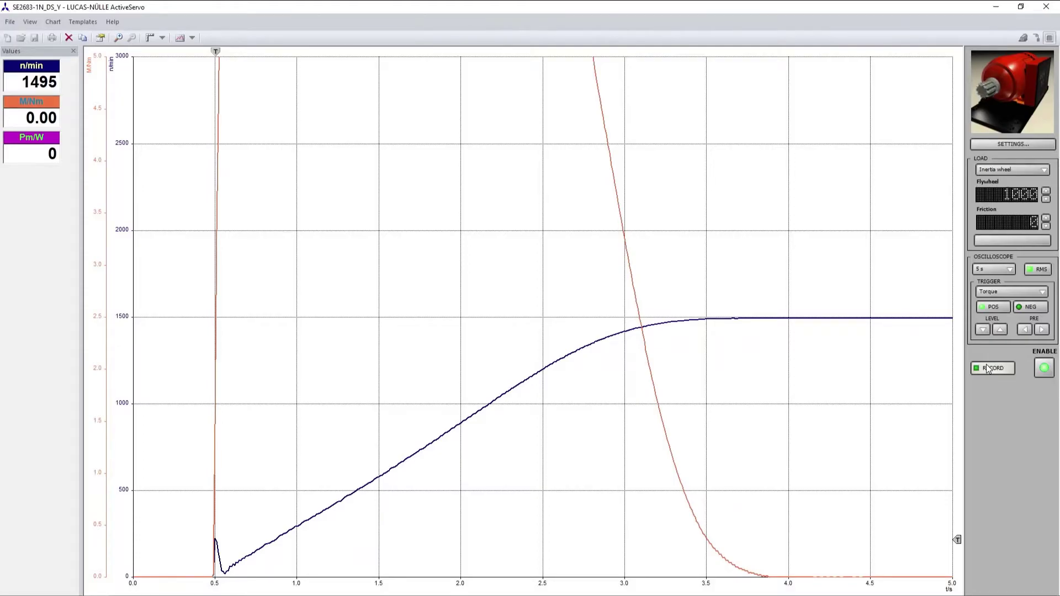
# Step: Set the torque axis maximum to 9 on its scale settings
pyautogui.doubleClick(101, 215)
pyautogui.doubleClick(495, 306)
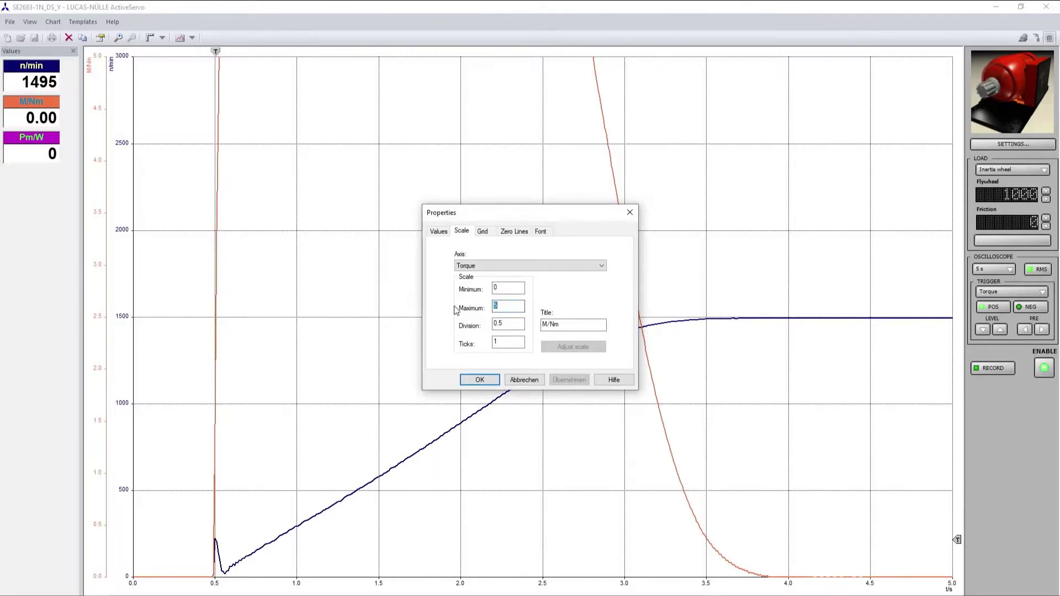
pyautogui.write('9')
pyautogui.press('Return')
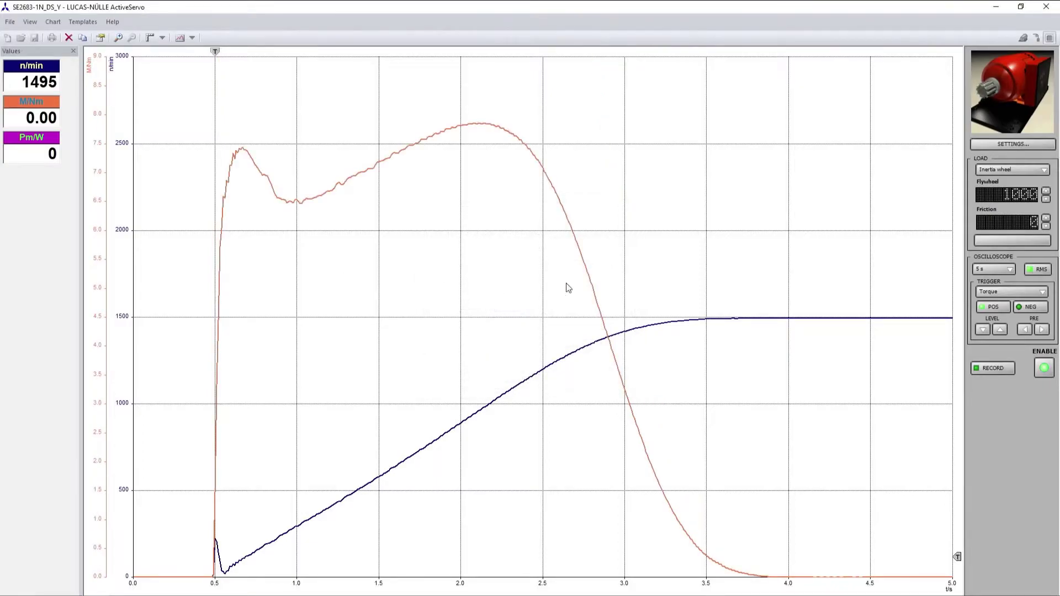
# Step: Add the Current curve to the time diagram via chart properties
pyautogui.doubleClick(200, 304)
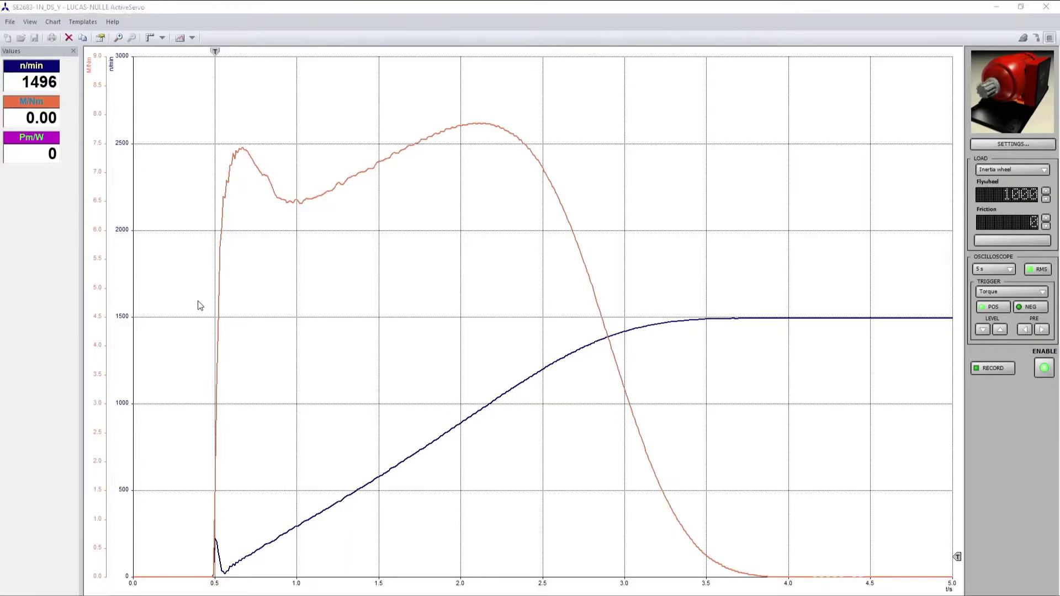
pyautogui.click(447, 233)
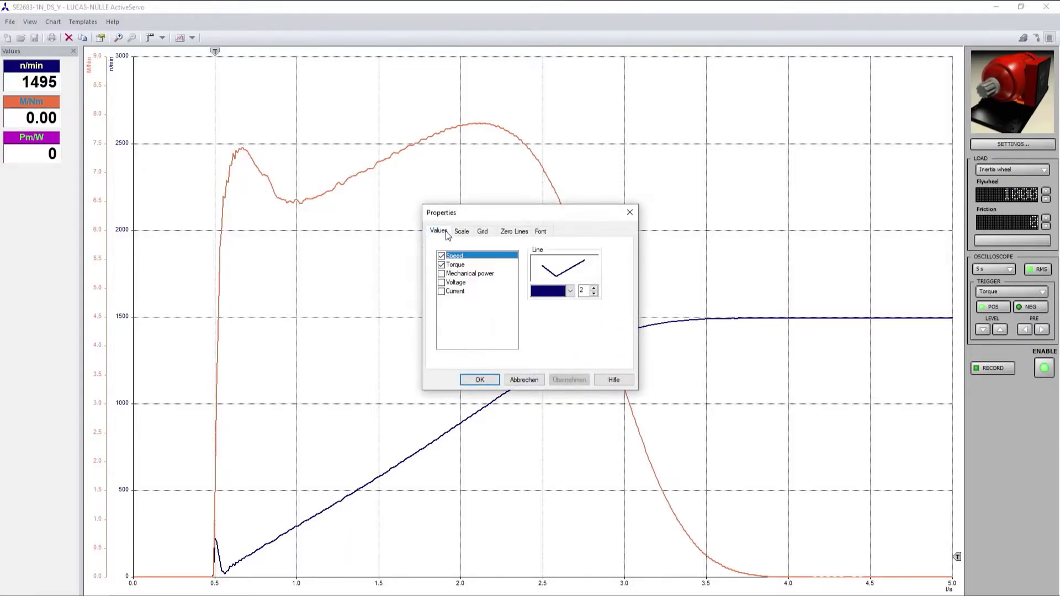
pyautogui.click(441, 291)
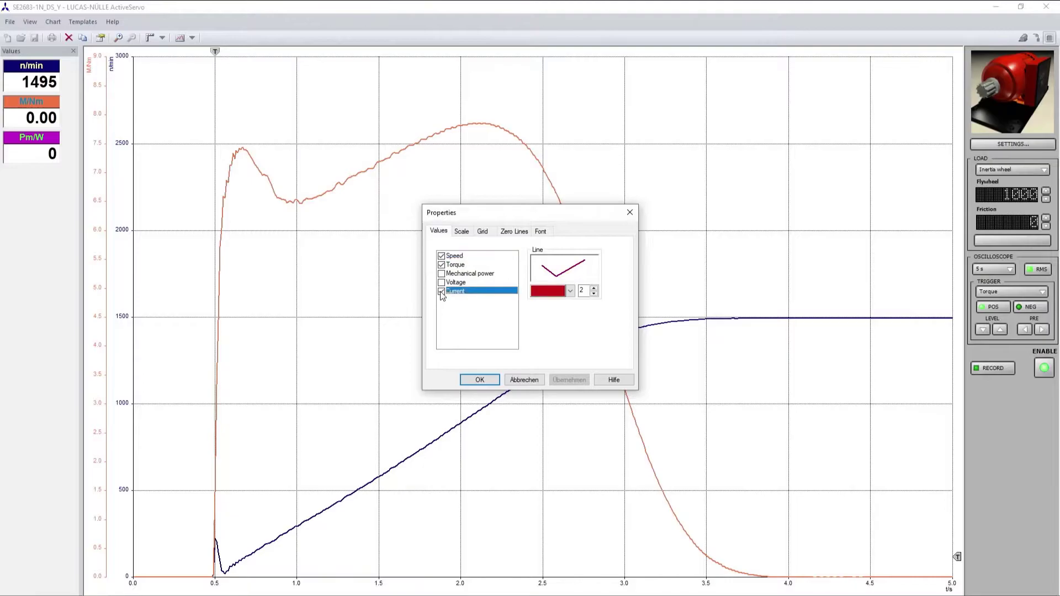
pyautogui.click(480, 380)
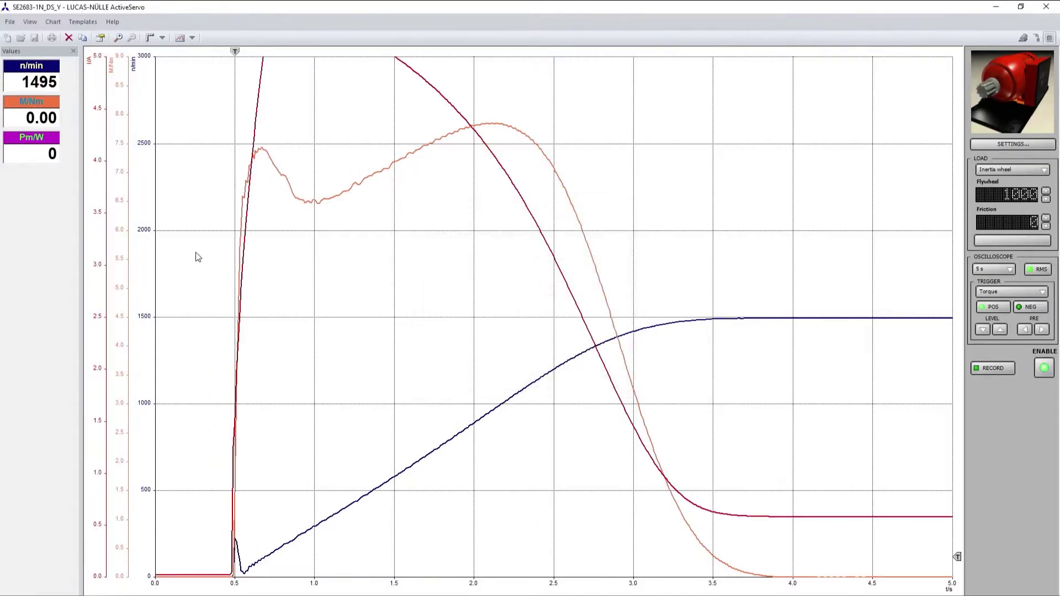
# Step: Set the current axis maximum to 10 A
pyautogui.doubleClick(97, 214)
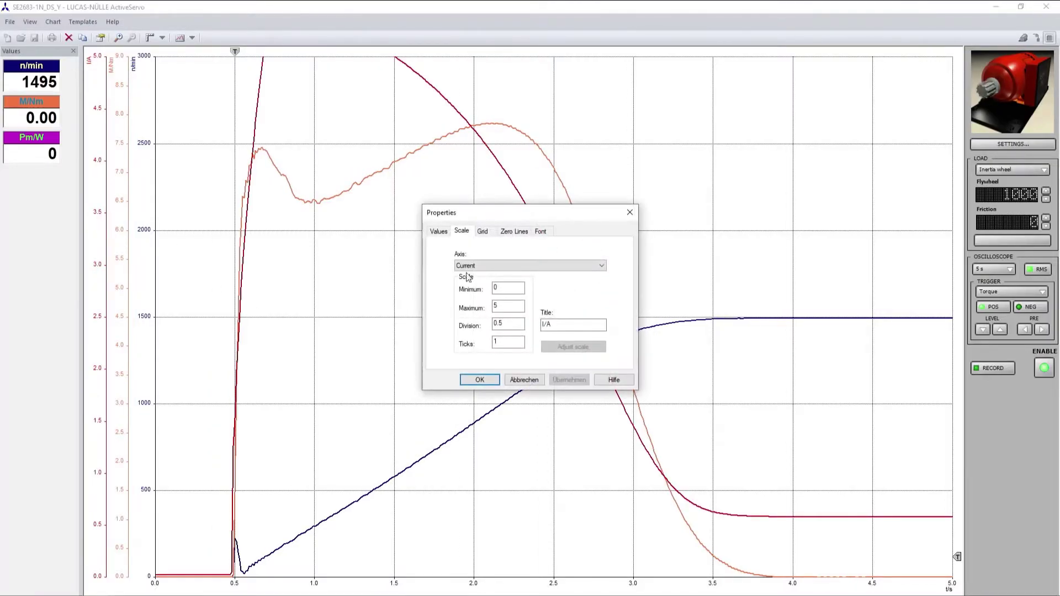
pyautogui.moveTo(500, 306); pyautogui.dragTo(482, 310)
pyautogui.write('1.')
pyautogui.write('0')
pyautogui.press('Return')
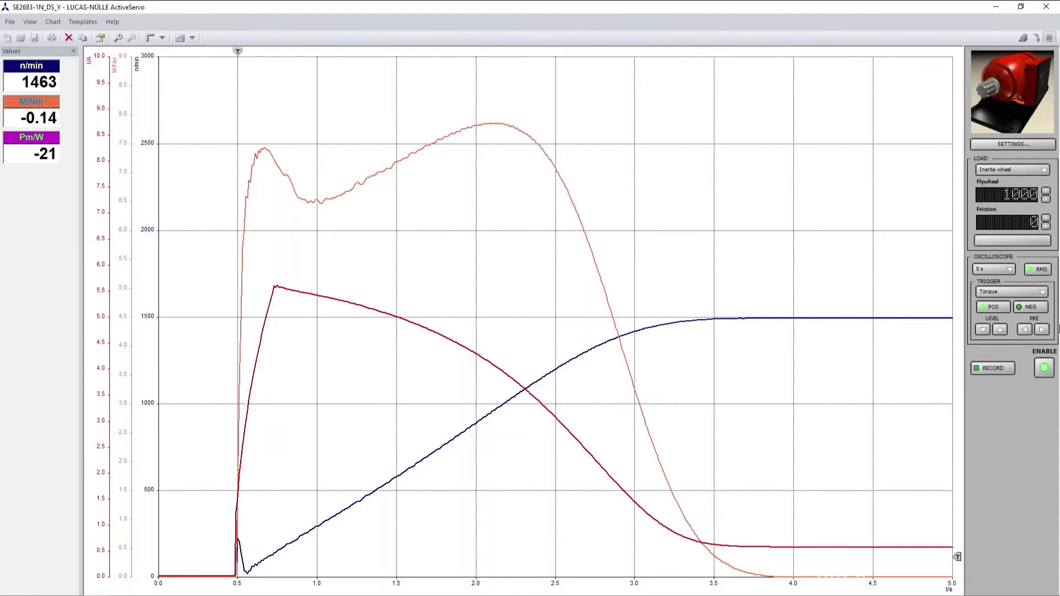
# Step: Toggle the oscilloscope's RMS measurement button in the OSCILLOSCOPE panel
pyautogui.click(1036, 273)
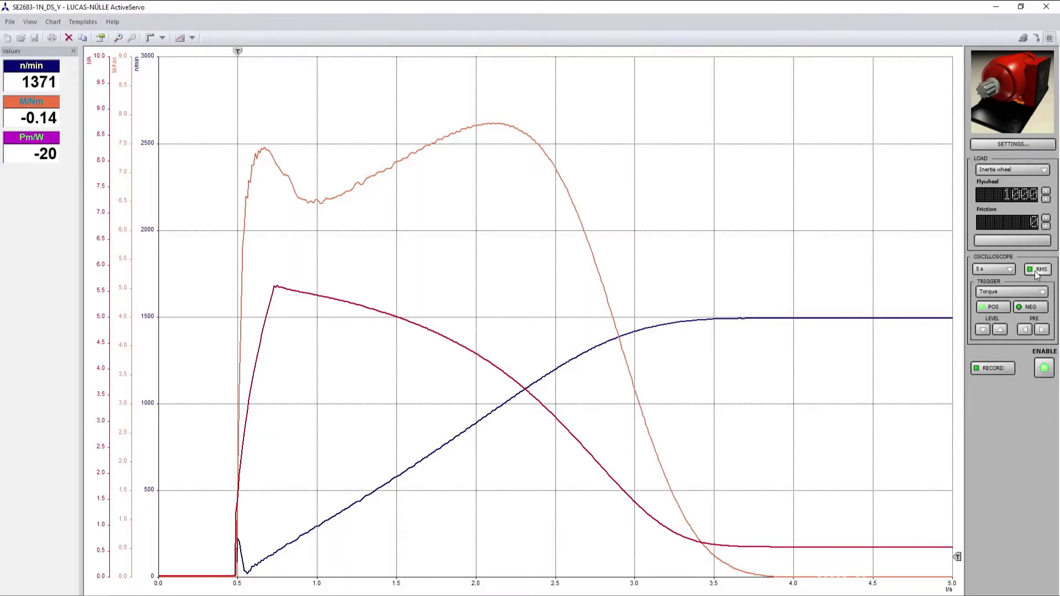
pyautogui.click(1033, 273)
pyautogui.click(1031, 269)
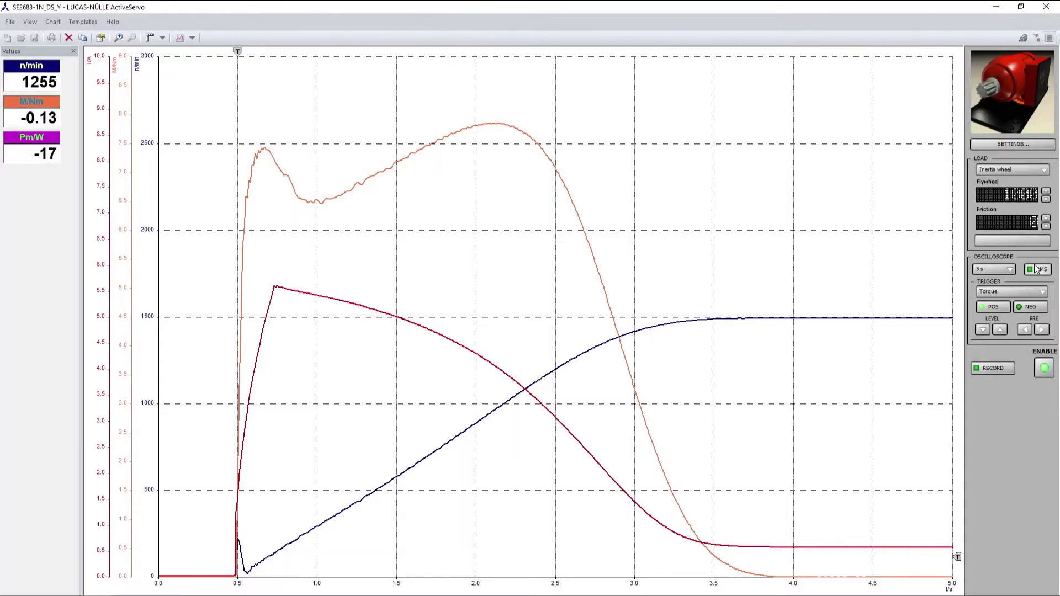
# Step: Switch the motor off and set a 500 ms recording time base
pyautogui.click(1042, 375)
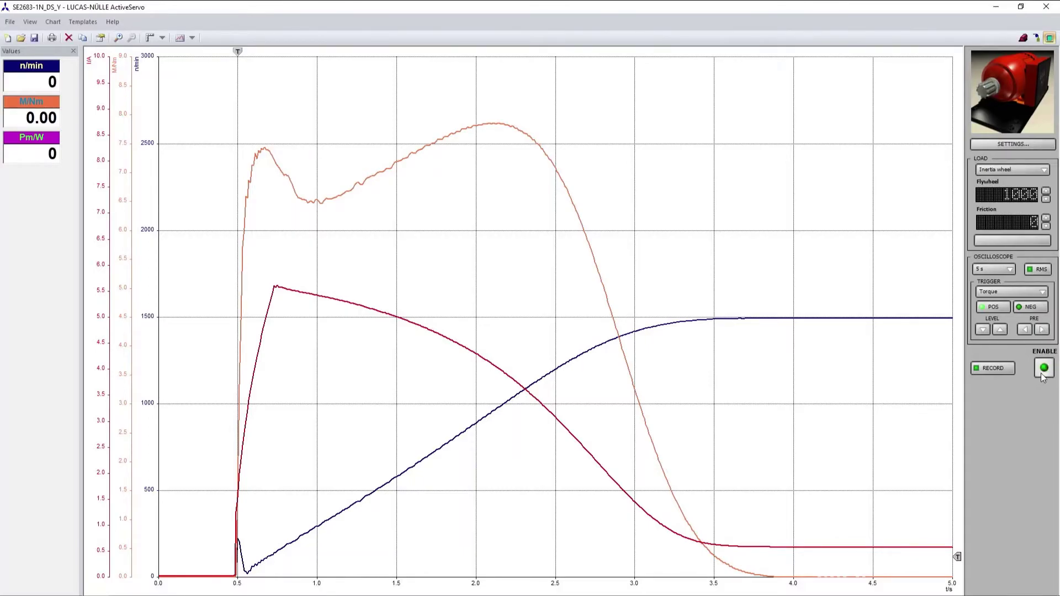
pyautogui.click(997, 265)
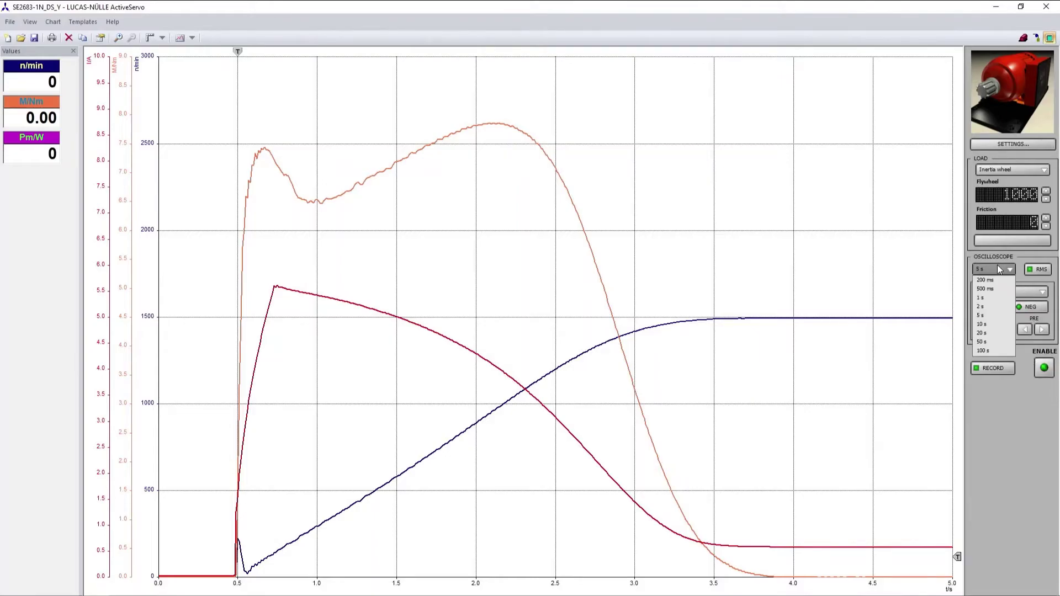
pyautogui.click(984, 289)
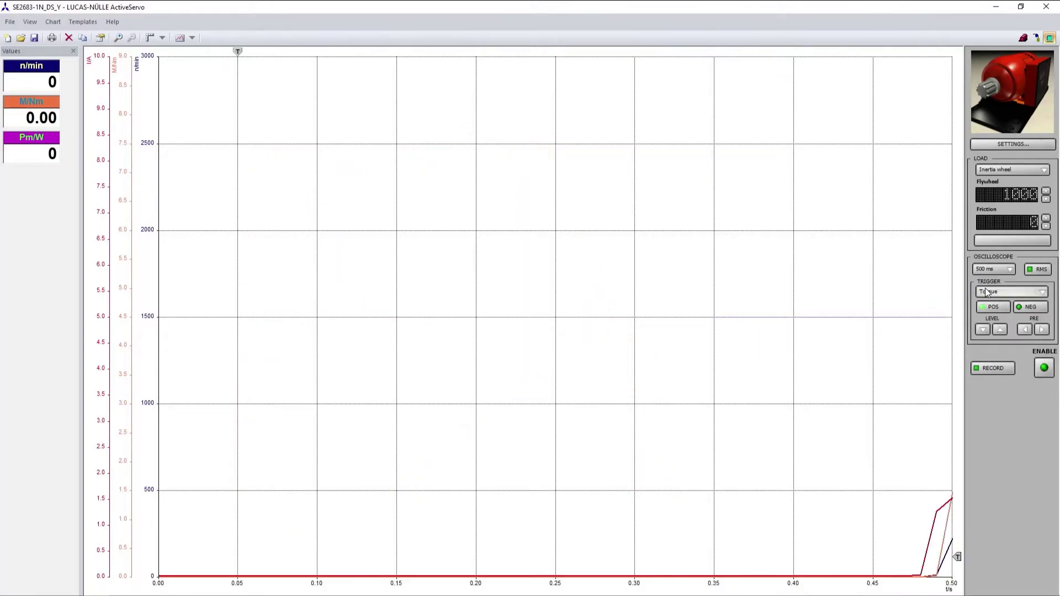
# Step: Set a Hoist drive load of 2.4 Nm, clear the chart and switch the drive on
pyautogui.click(1001, 169)
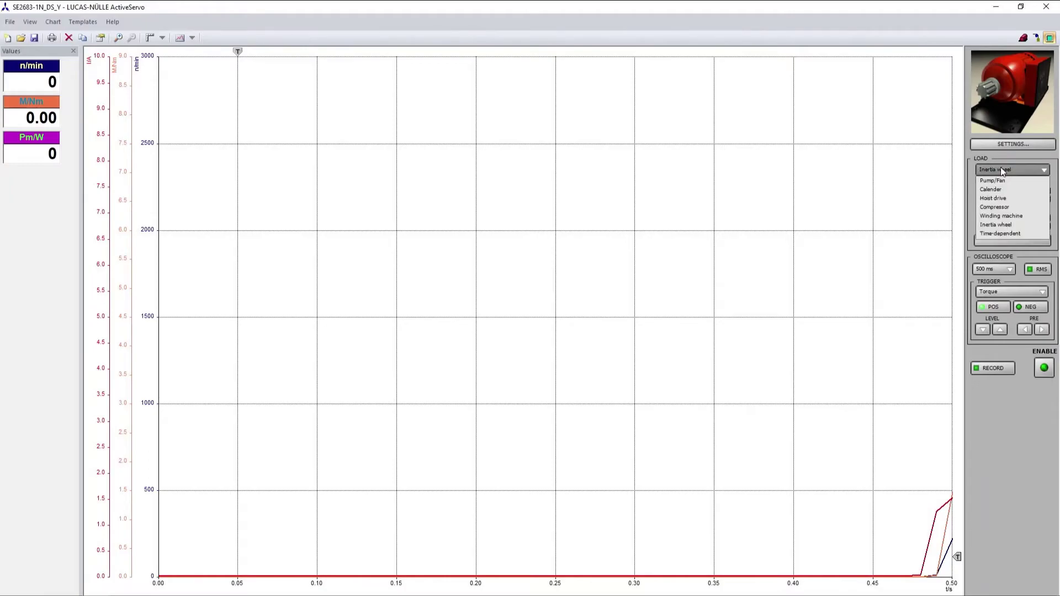
pyautogui.click(994, 198)
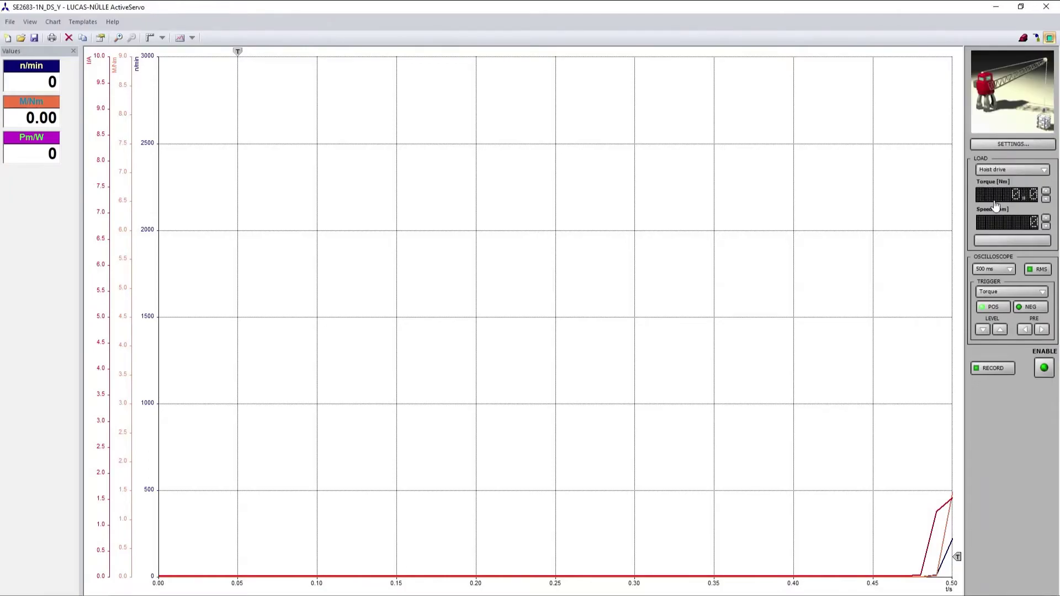
pyautogui.click(1046, 192)
pyautogui.click(1046, 198)
pyautogui.click(1045, 198)
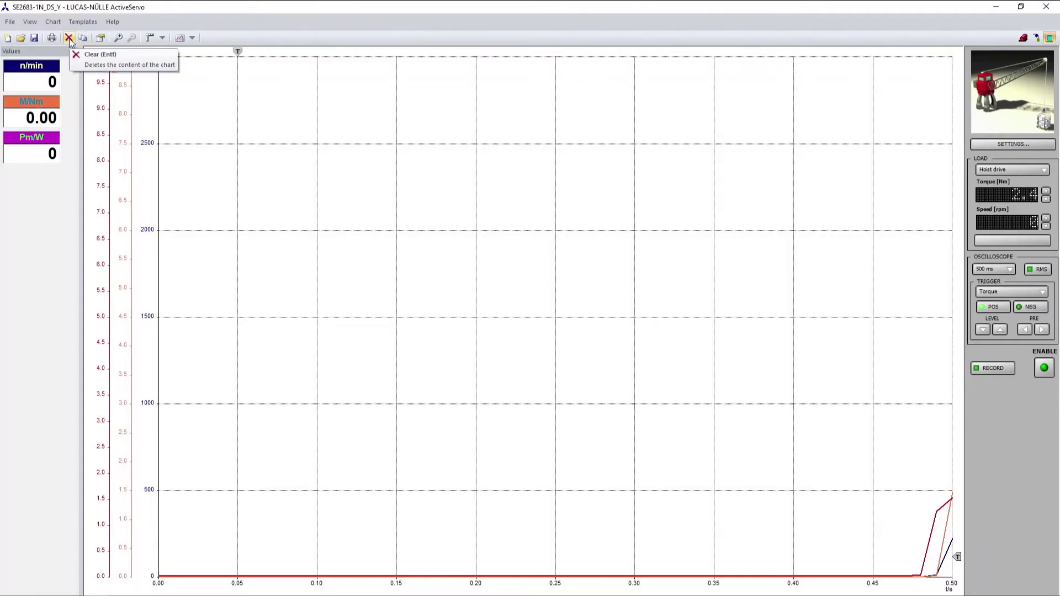
pyautogui.click(69, 38)
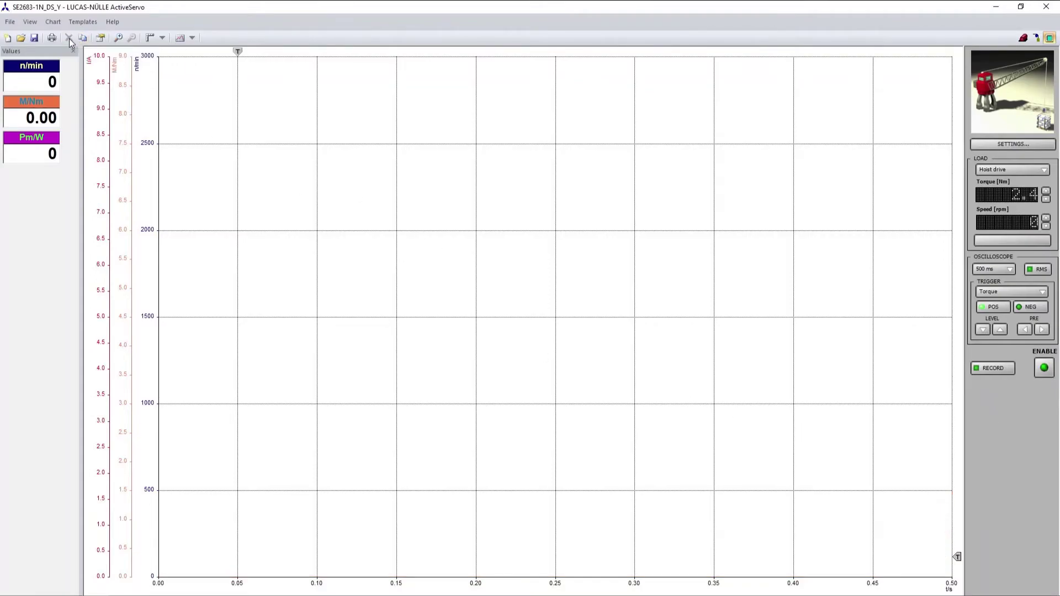
pyautogui.click(1038, 371)
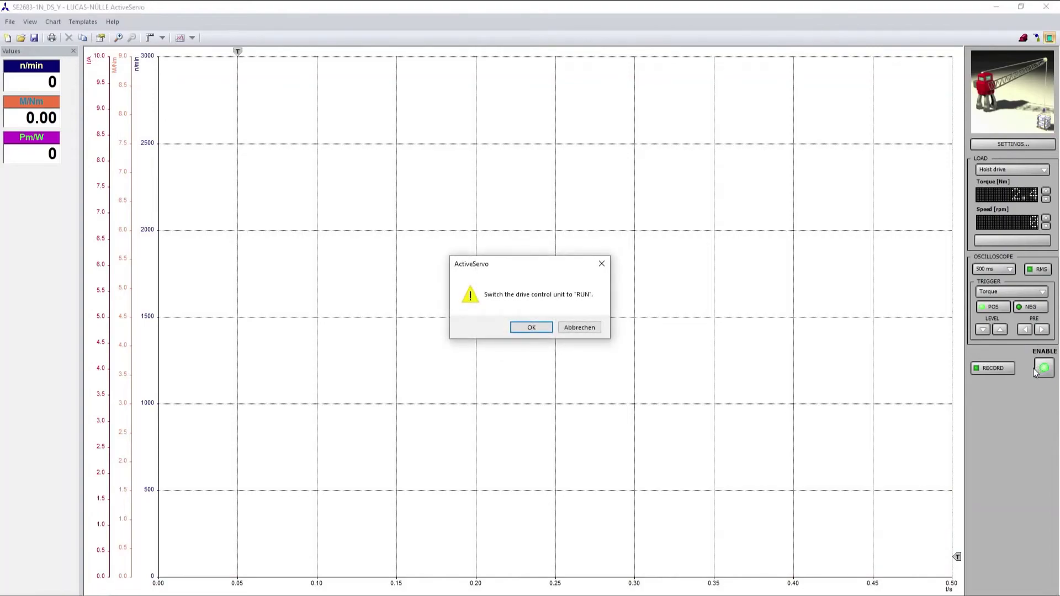
# Step: Acknowledge the RUN prompt and record the 500 ms start-up under the hoist load
pyautogui.click(531, 327)
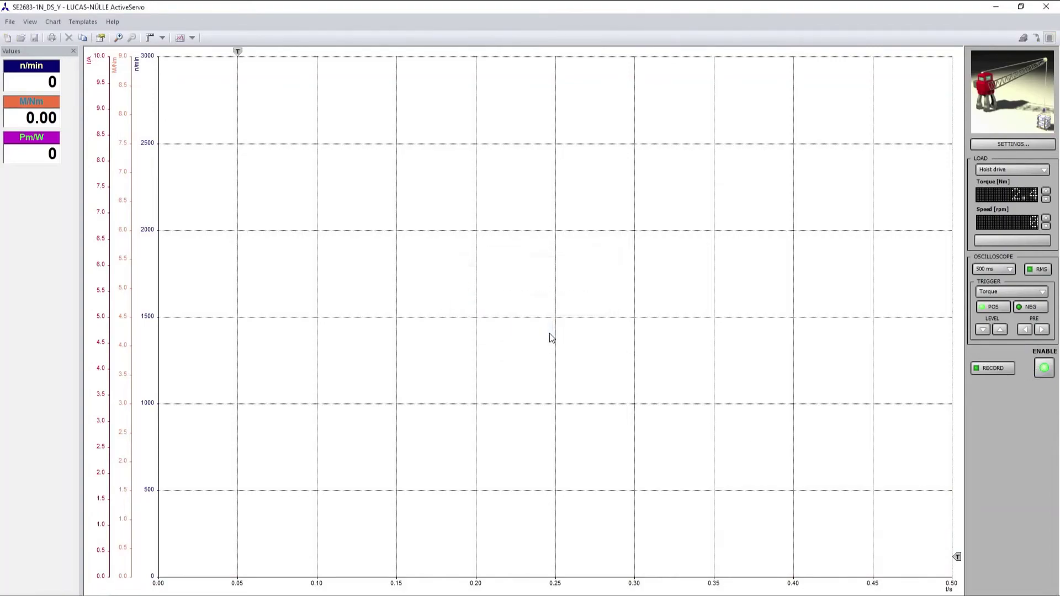
pyautogui.click(992, 368)
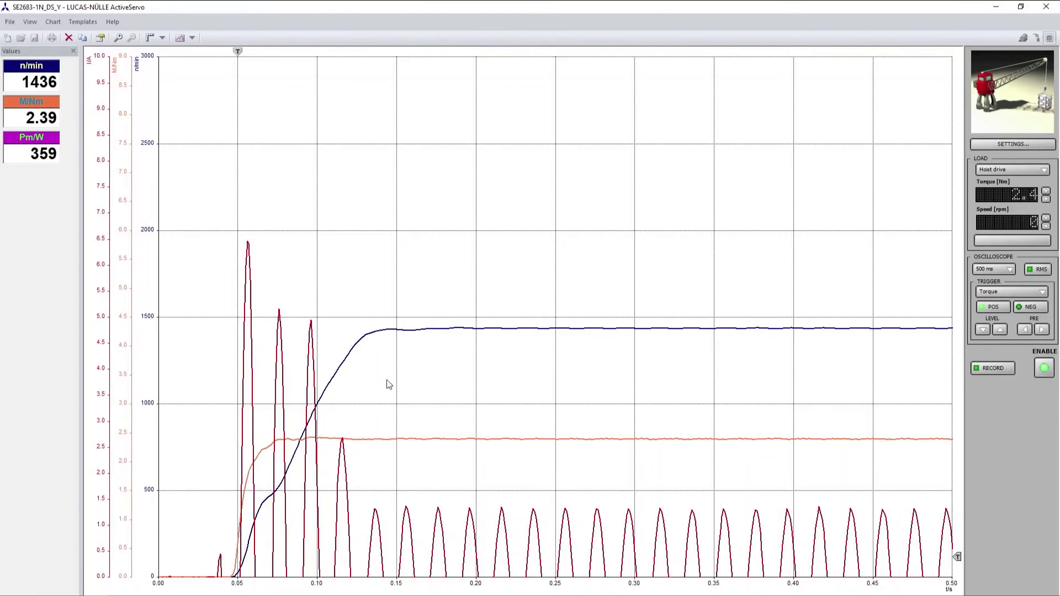
# Step: Set the current axis minimum to -10 so it spans -10 to 10 A
pyautogui.doubleClick(104, 479)
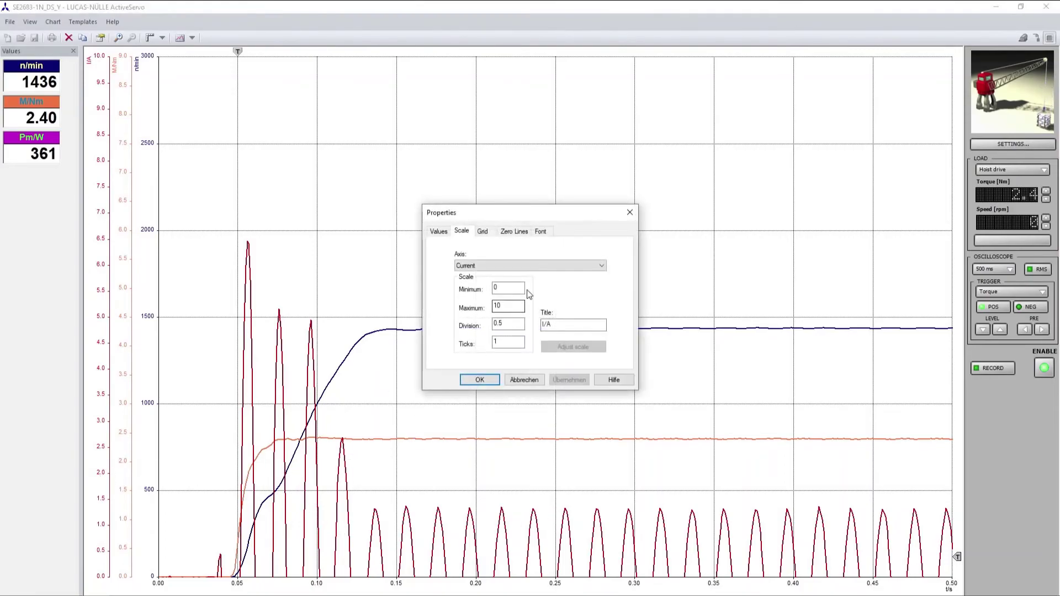
pyautogui.doubleClick(499, 287)
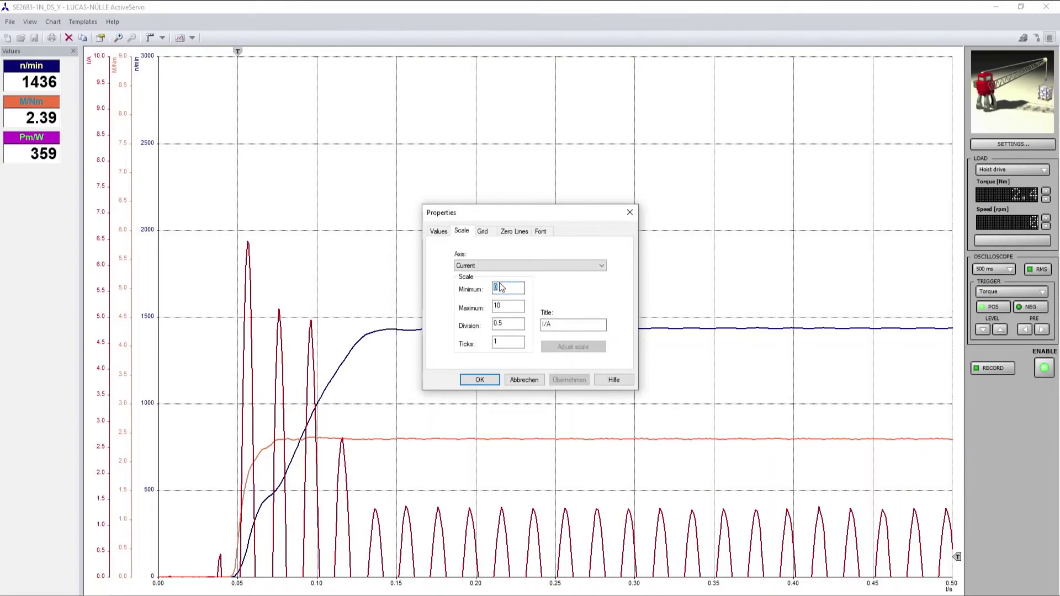
pyautogui.press('BackSpace')
pyautogui.write('-10')
pyautogui.press('Return')
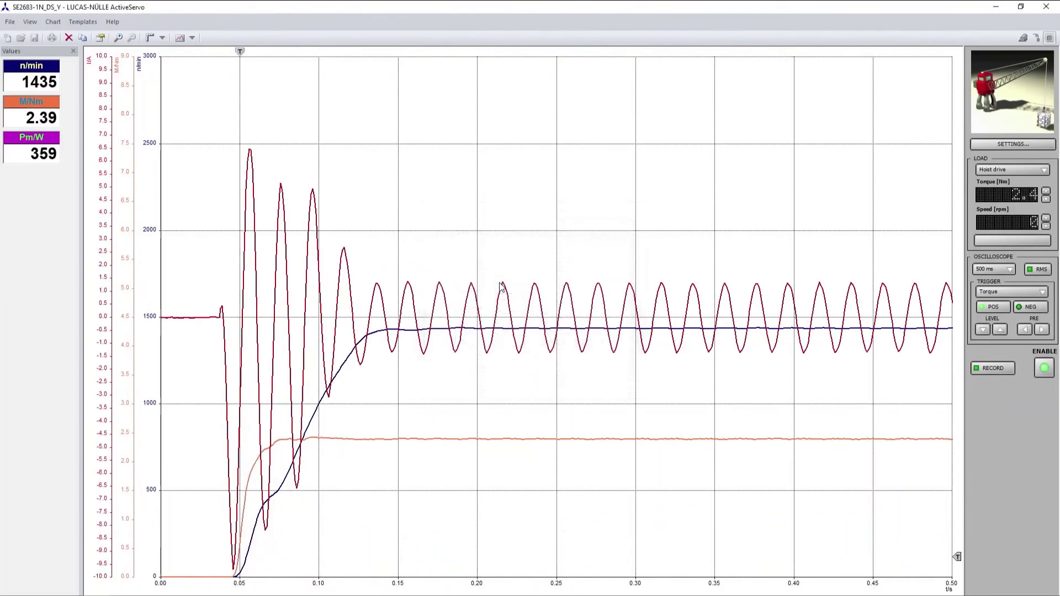